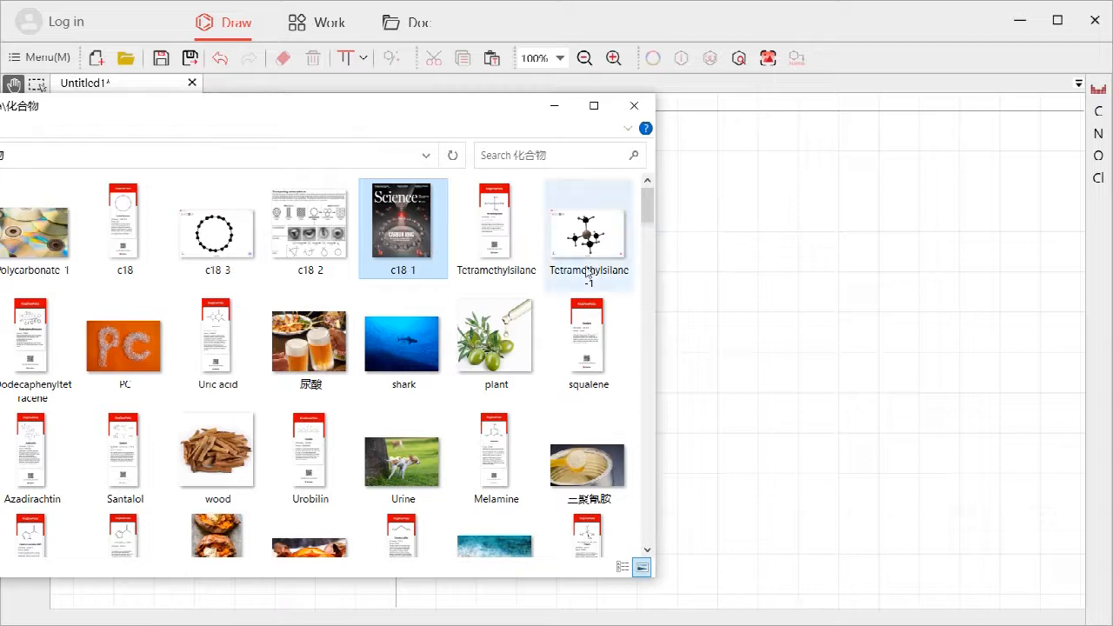
- Paste the c18-1 Science cover and the c18-2 figure onto the canvas, with the figure below the cover
key(Escape)
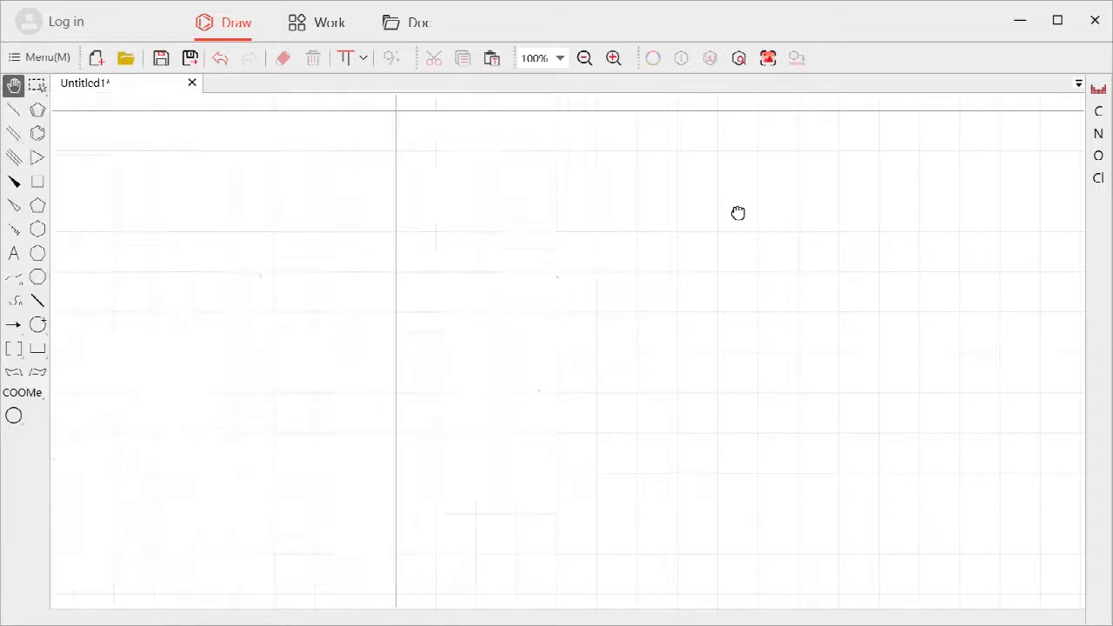
key(ctrl+v)
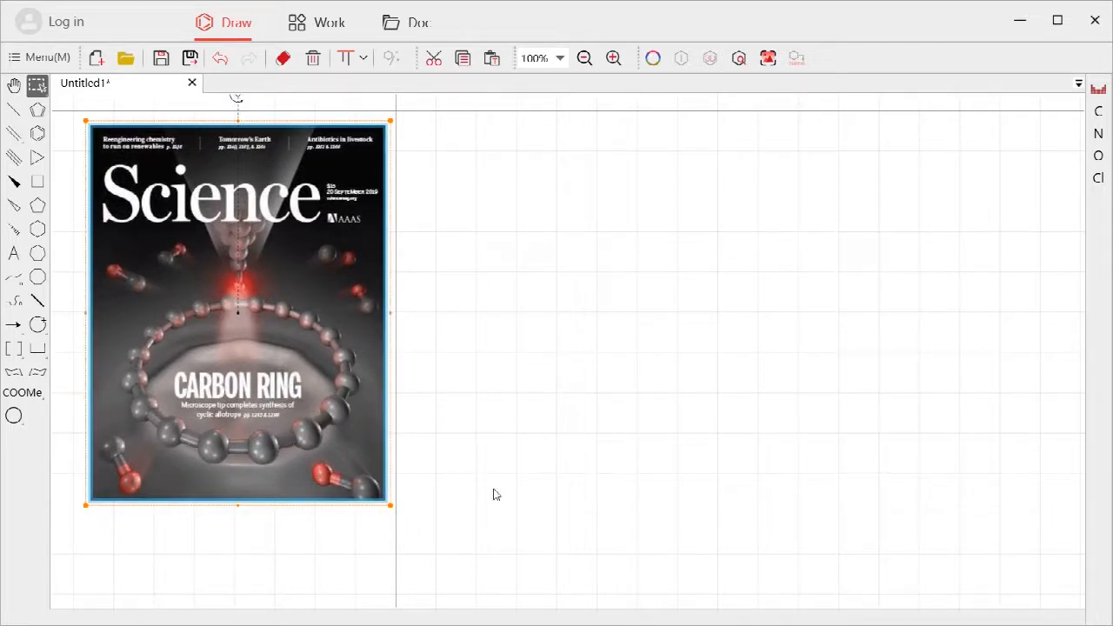
key(h)
drag(496, 513, 485, 94)
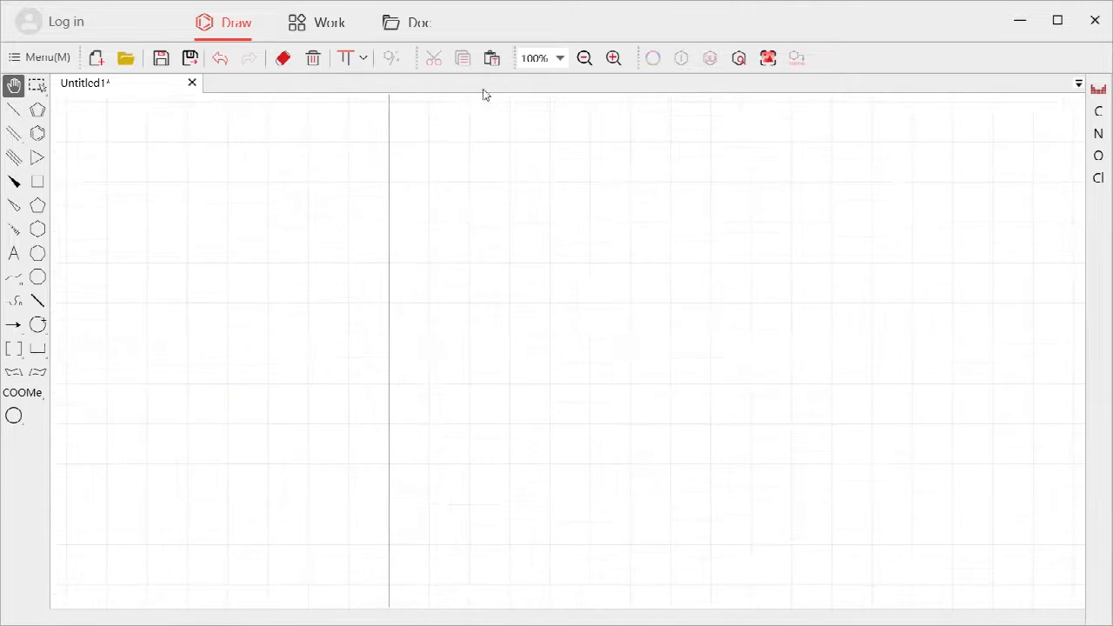
key(alt+Tab)
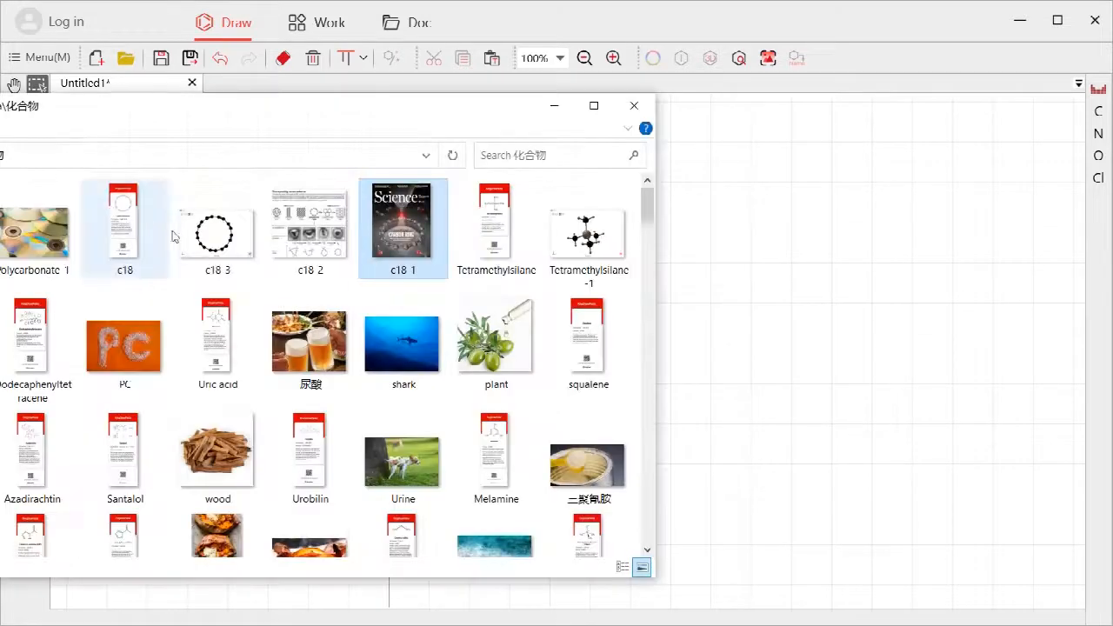
click(301, 241)
click(770, 304)
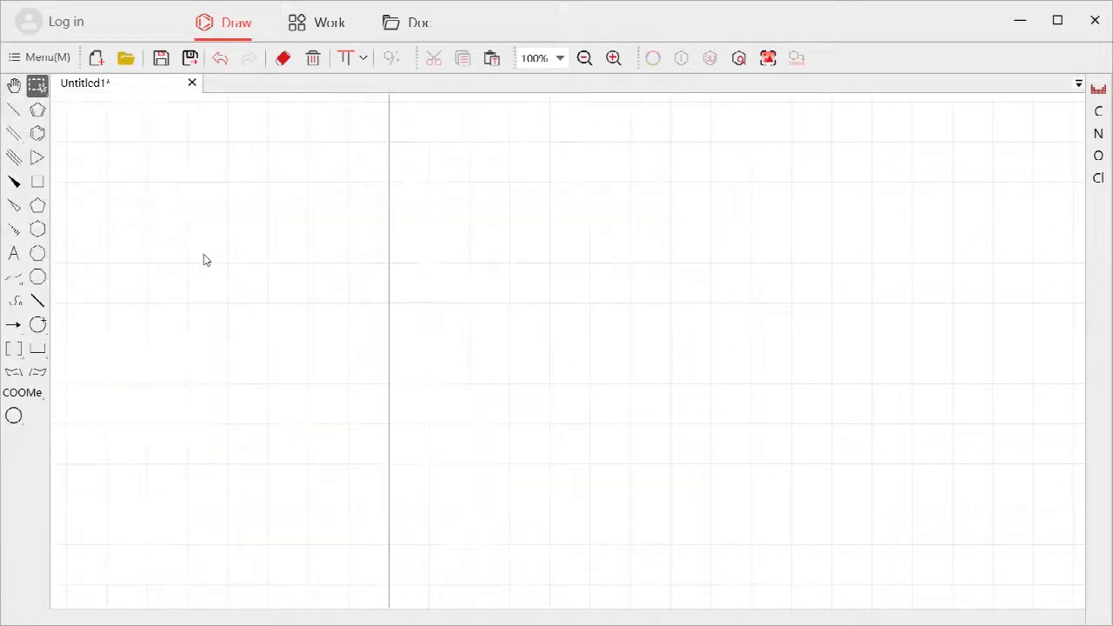
key(ctrl+v)
drag(218, 233, 391, 335)
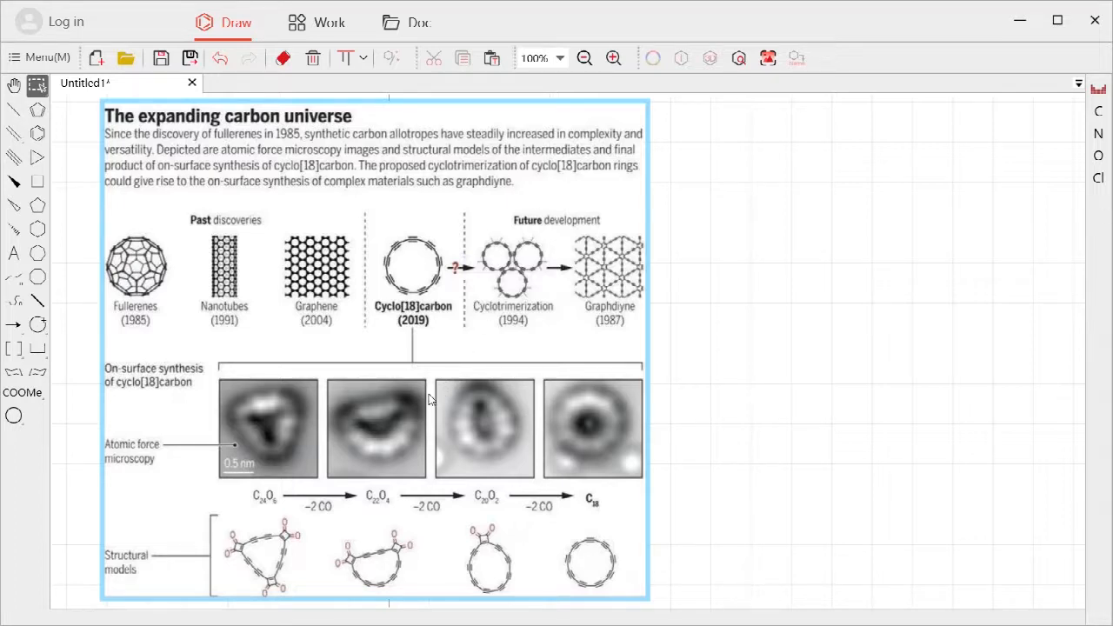
click(695, 402)
- Copy the c18 card image from the compound folder and insert it on the canvas
key(h)
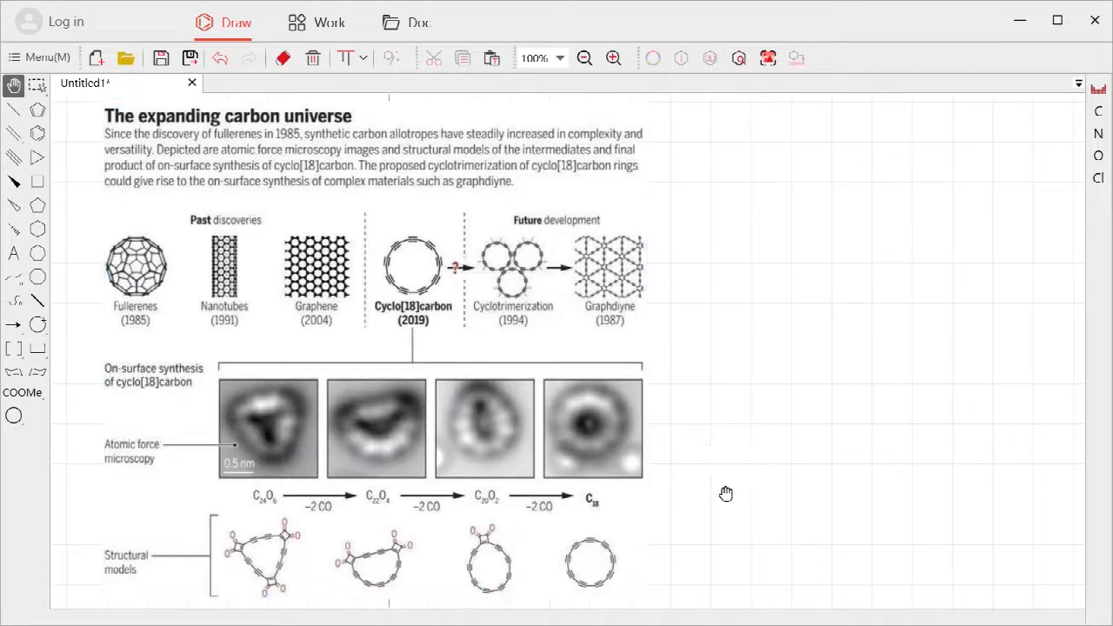
drag(721, 529, 742, 316)
drag(636, 487, 569, 235)
key(ctrl+o)
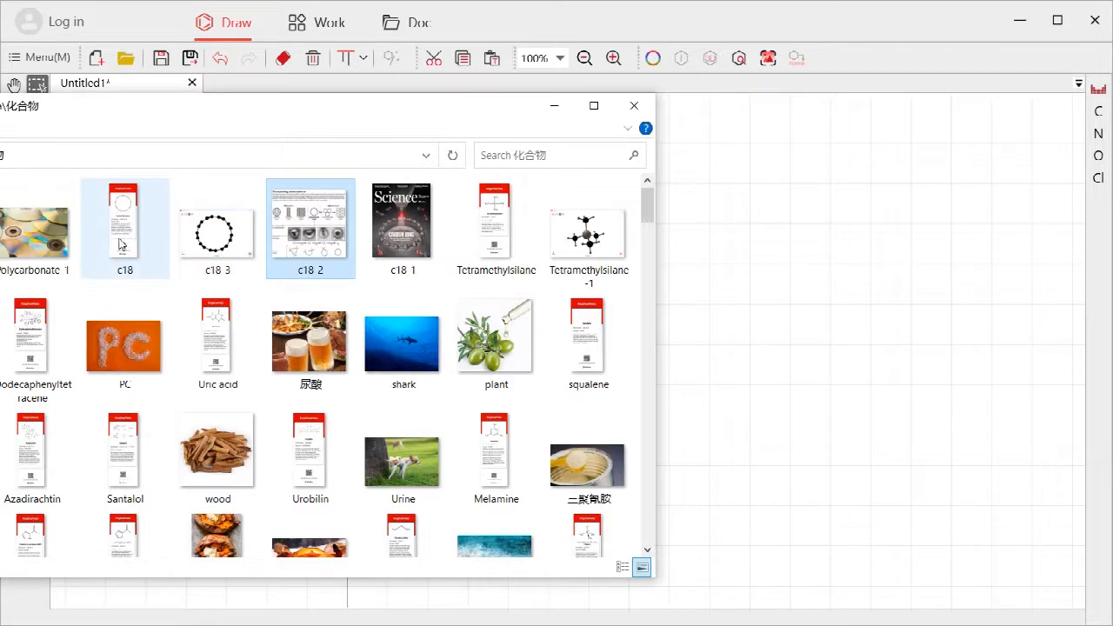
click(122, 245)
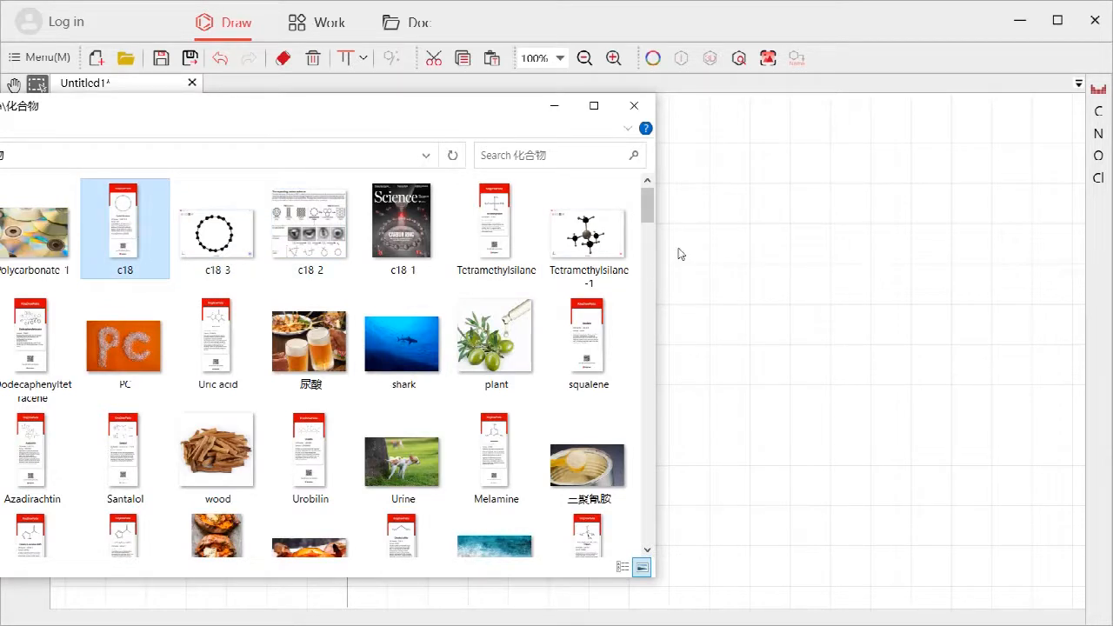
key(Escape)
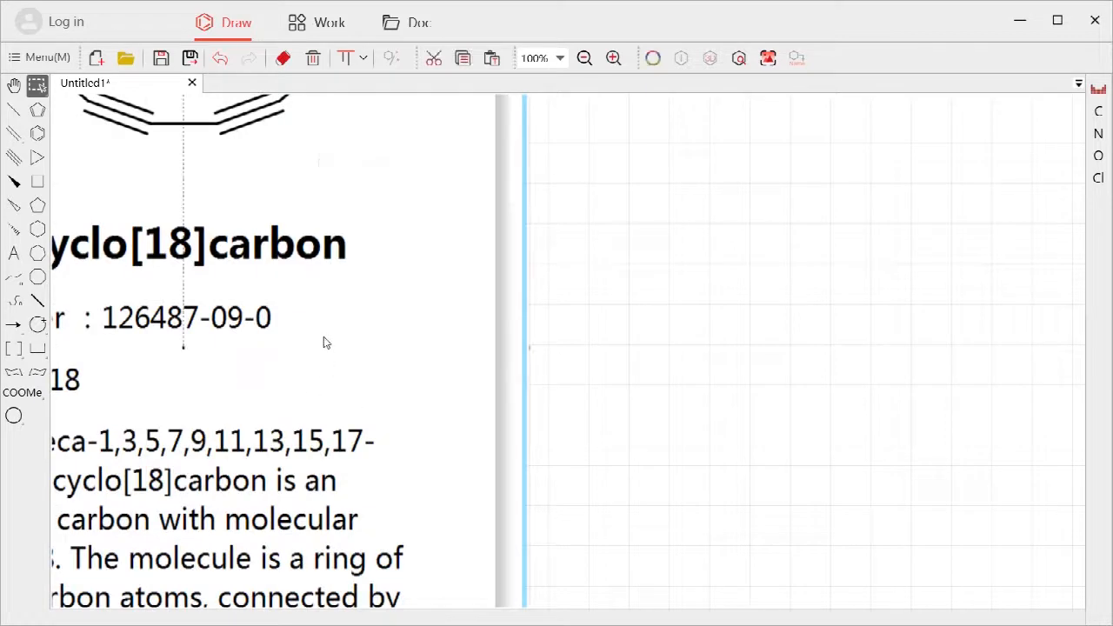
- Shrink the Cyclo[18]carbon card proportionally from its upper-right corner
key(space)
drag(293, 173, 446, 461)
scroll(427, 377, up, 3)
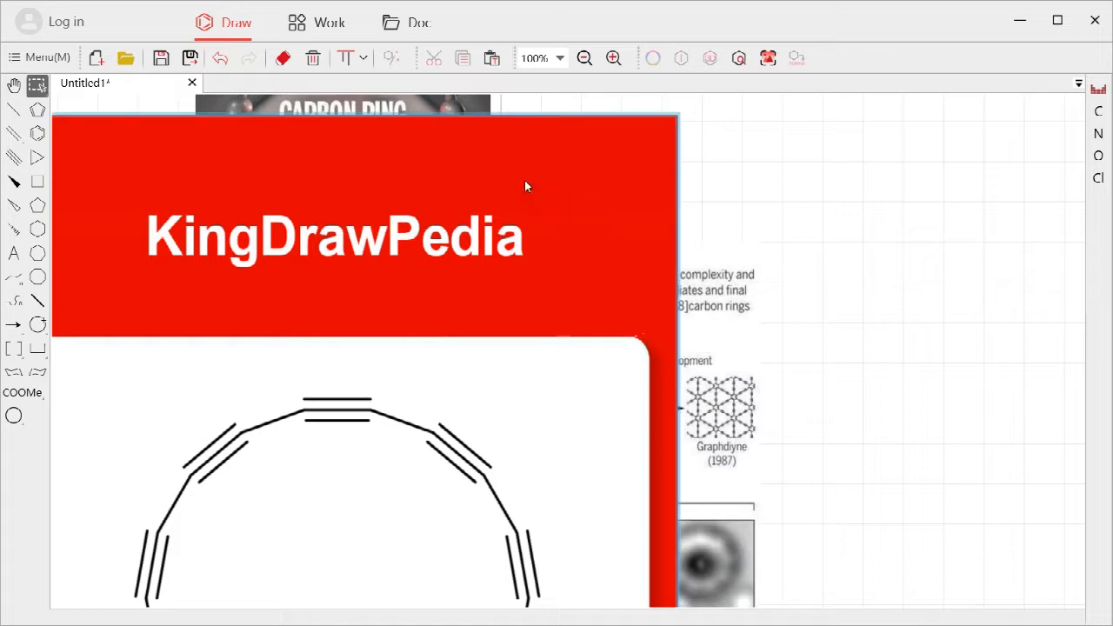
drag(524, 182, 524, 236)
drag(681, 150, 540, 507)
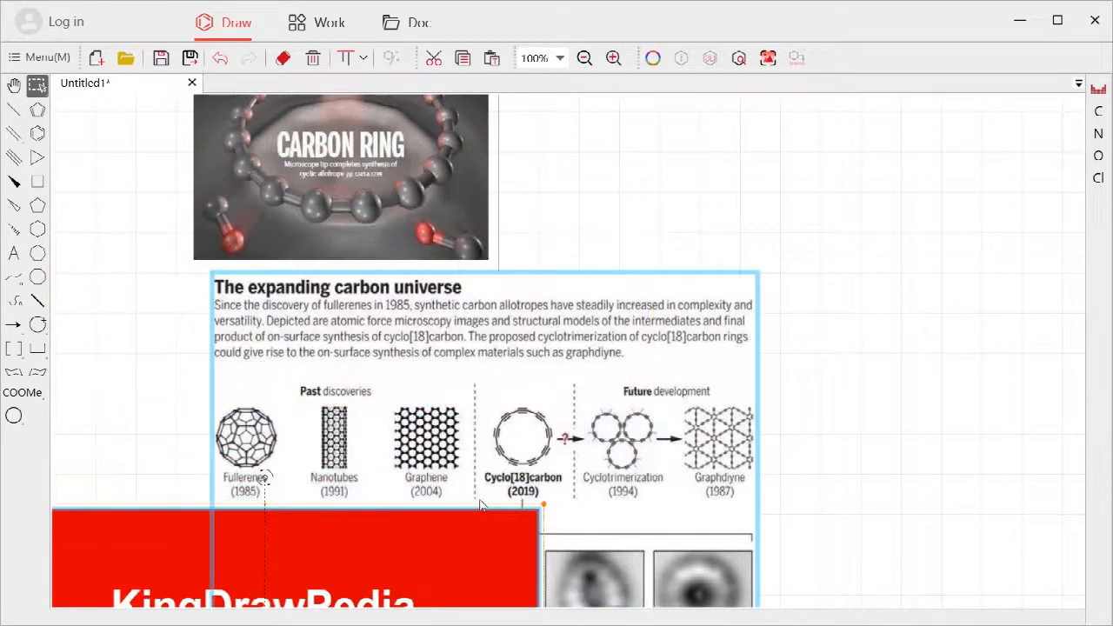
- Look through the Cyclo[18]carbon card down to its QR code and shrink it further from its lower-right corner
key(space)
drag(773, 432, 857, 232)
scroll(551, 546, down, 3)
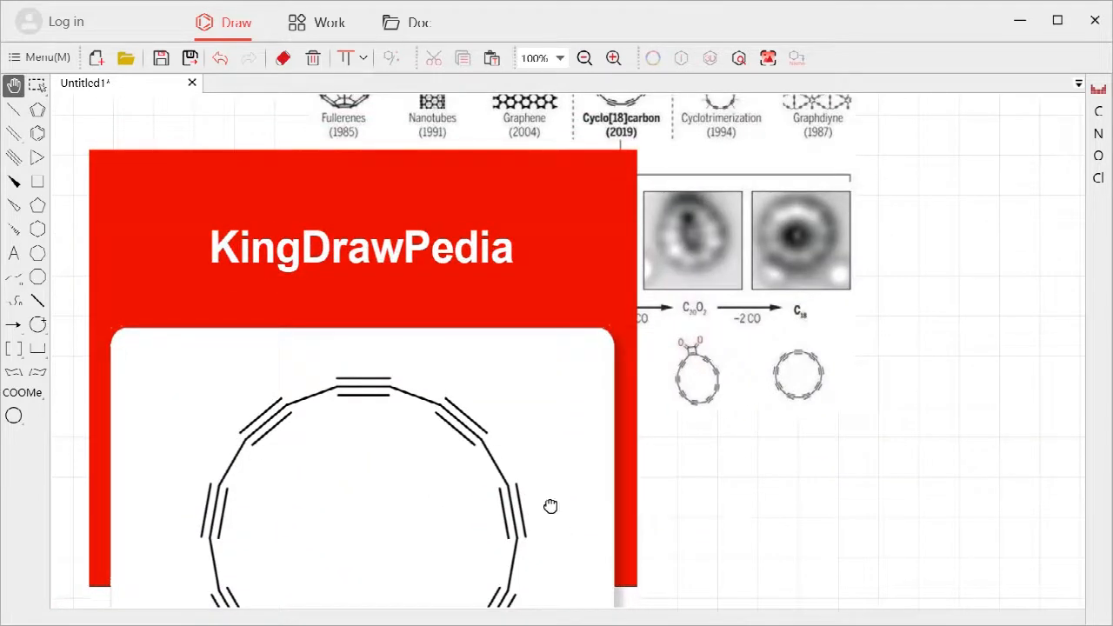
drag(551, 506, 544, 266)
drag(455, 464, 485, 313)
scroll(462, 423, down, 2)
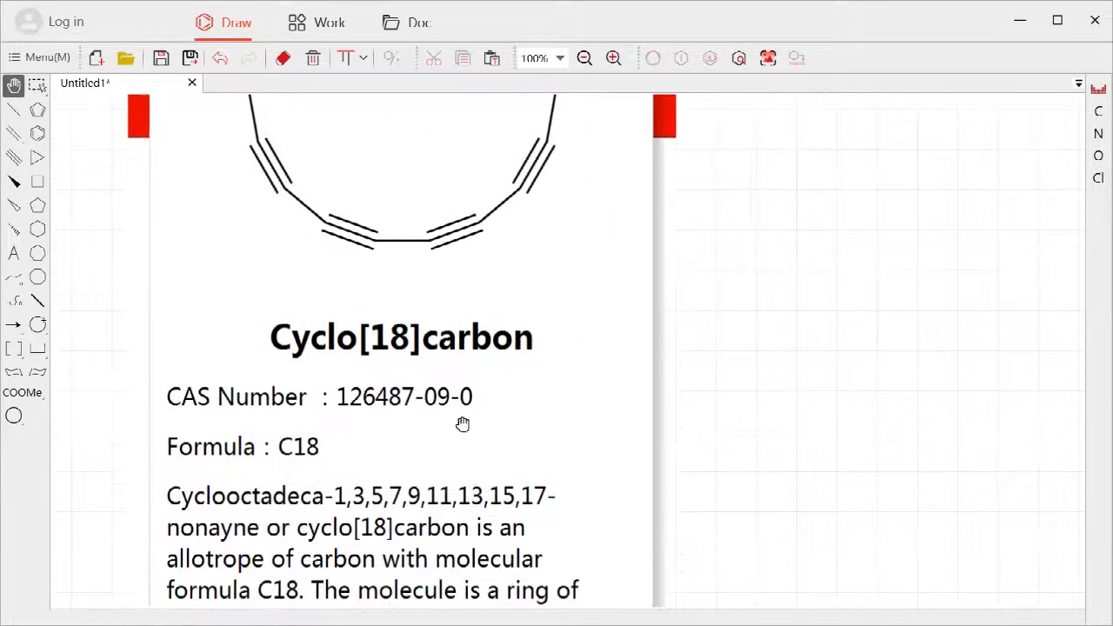
scroll(439, 382, down, 3)
scroll(400, 400, down, 3)
scroll(394, 362, down, 3)
click(366, 519)
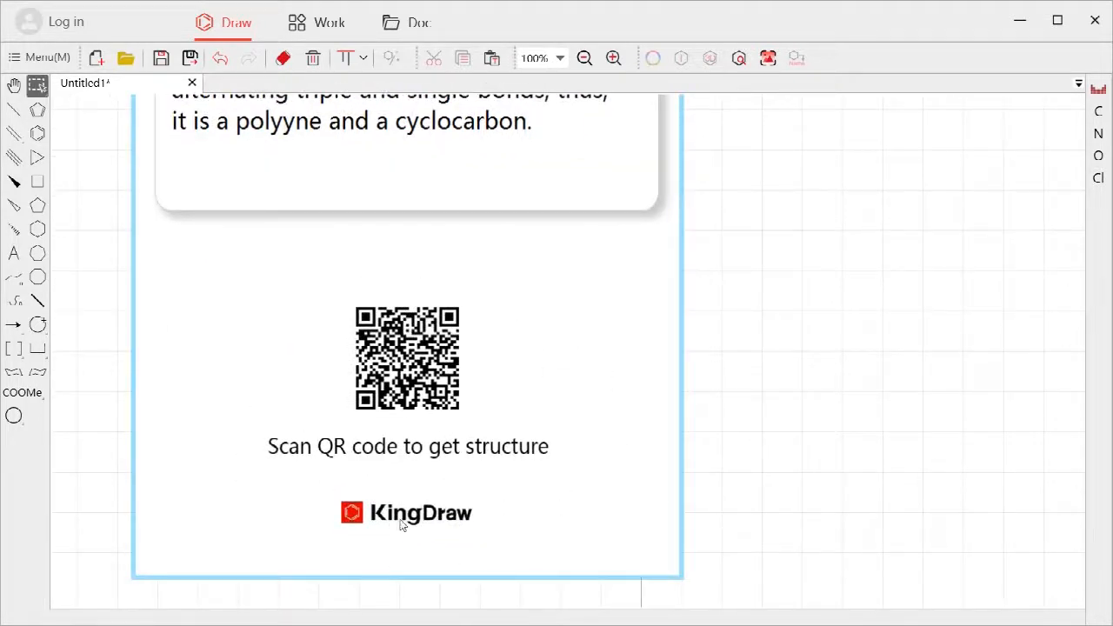
click(665, 566)
drag(684, 580, 524, 224)
- Move the Cyclo[18]carbon card clear of the carbon universe figure, directly below it
key(Escape)
scroll(505, 435, up, 3)
scroll(534, 325, up, 10)
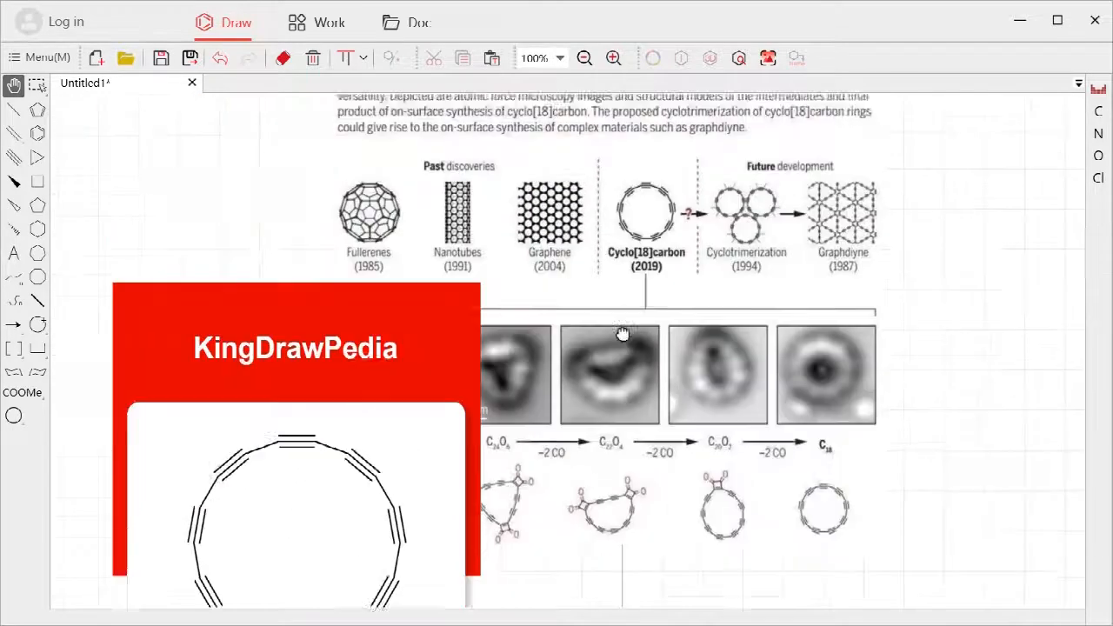
scroll(622, 334, up, 3)
scroll(603, 360, down, 6)
click(408, 435)
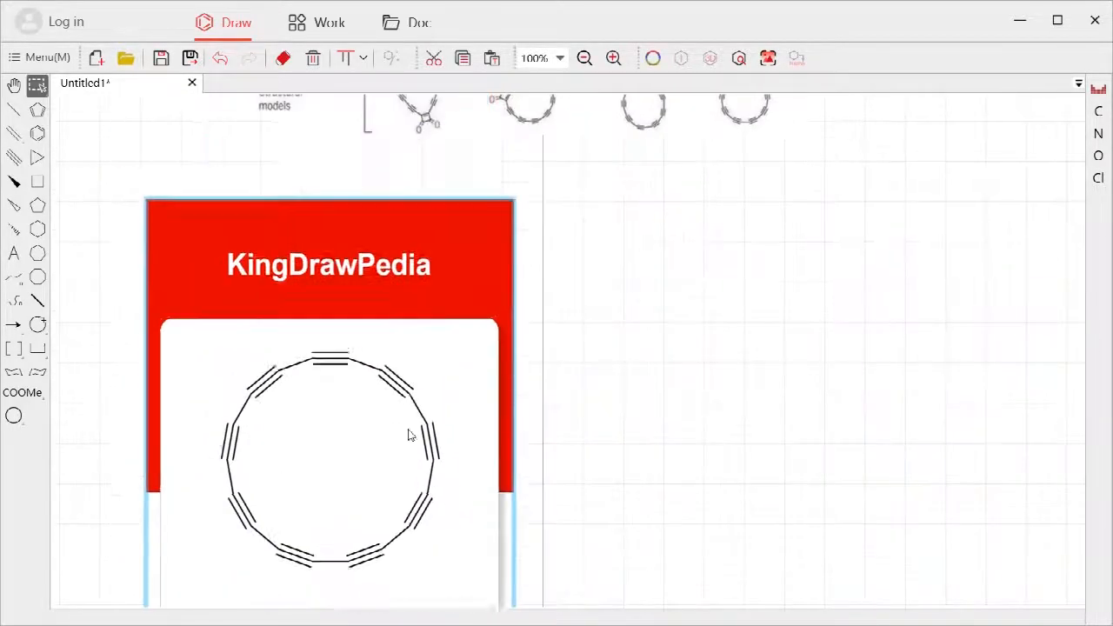
- Draw an 18-carbon chain with the Snaking Chain tool in the empty area beside the card's ring structure
scroll(522, 478, down, 2)
drag(663, 524, 603, 423)
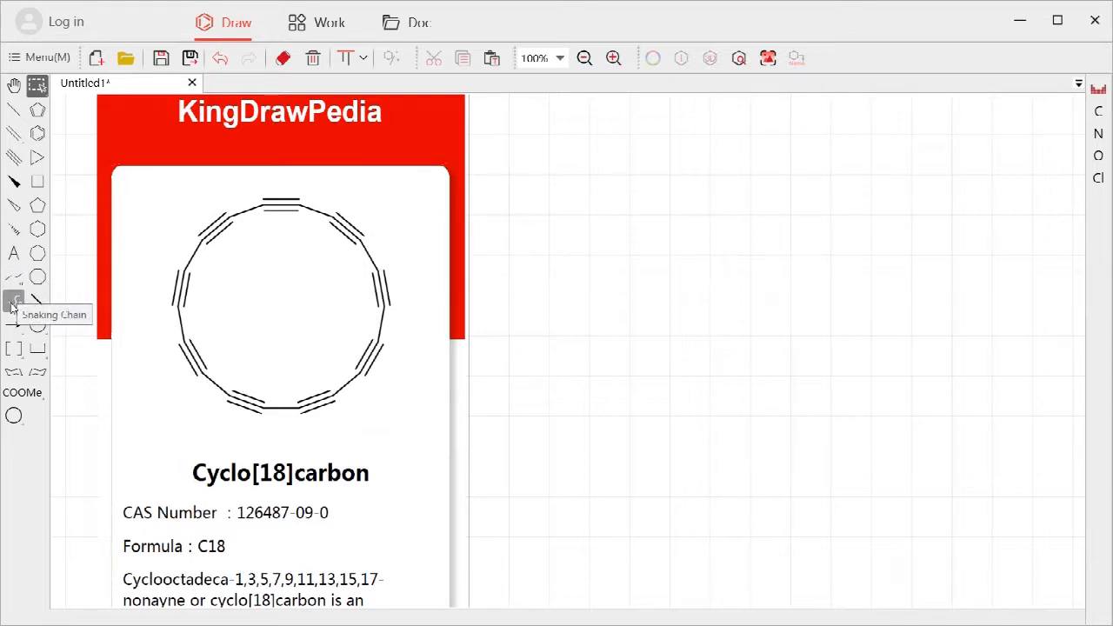
click(13, 302)
mouse_move(586, 253)
mouse_down()
mouse_move(785, 290)
mouse_move(800, 368)
mouse_move(744, 372)
mouse_move(763, 390)
mouse_up()
- Check the formula of the drawn carbon chain in its chemical properties
key(ctrl+a)
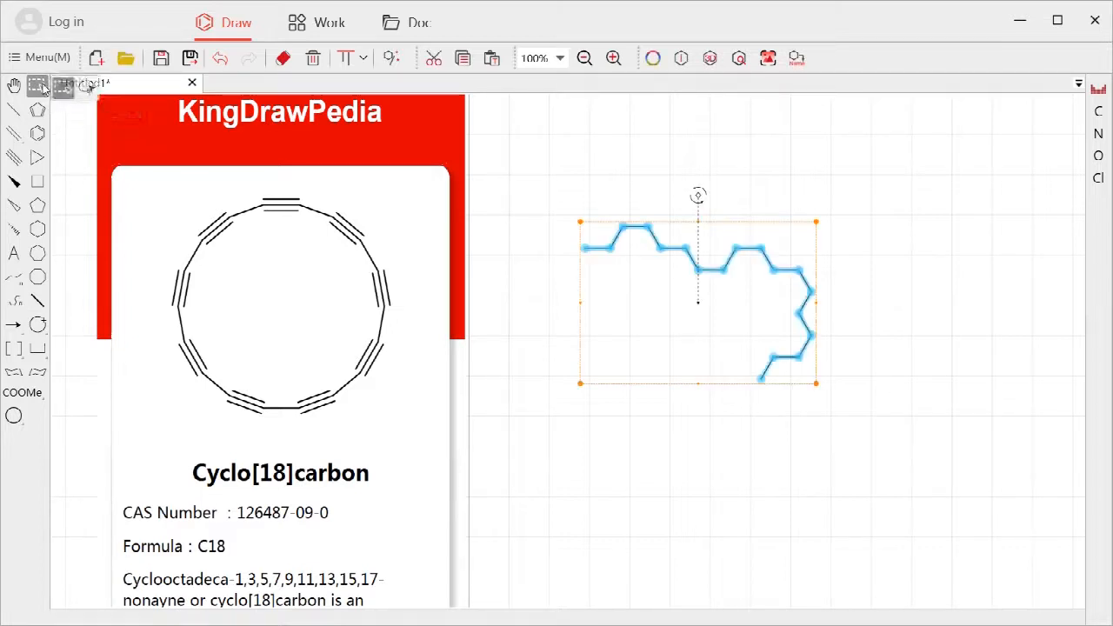
click(682, 58)
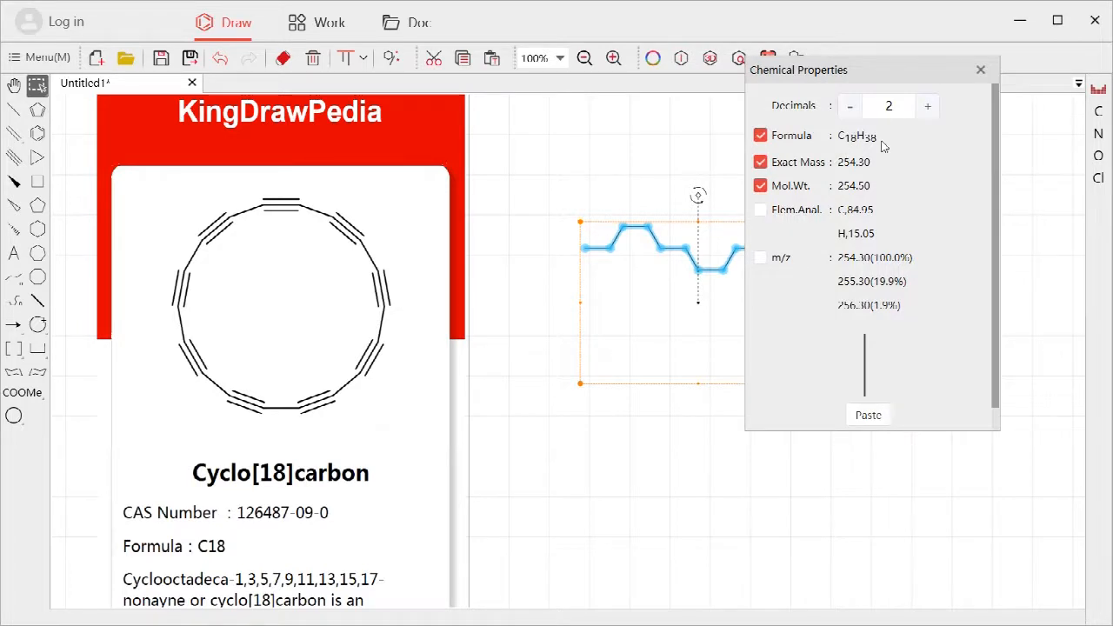
click(631, 141)
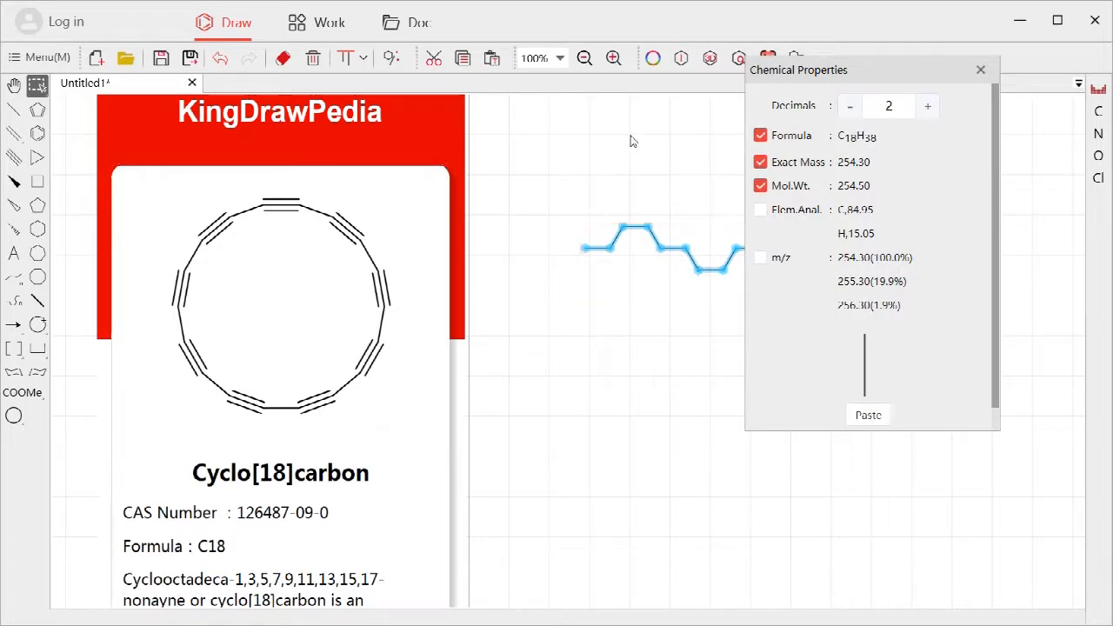
click(981, 70)
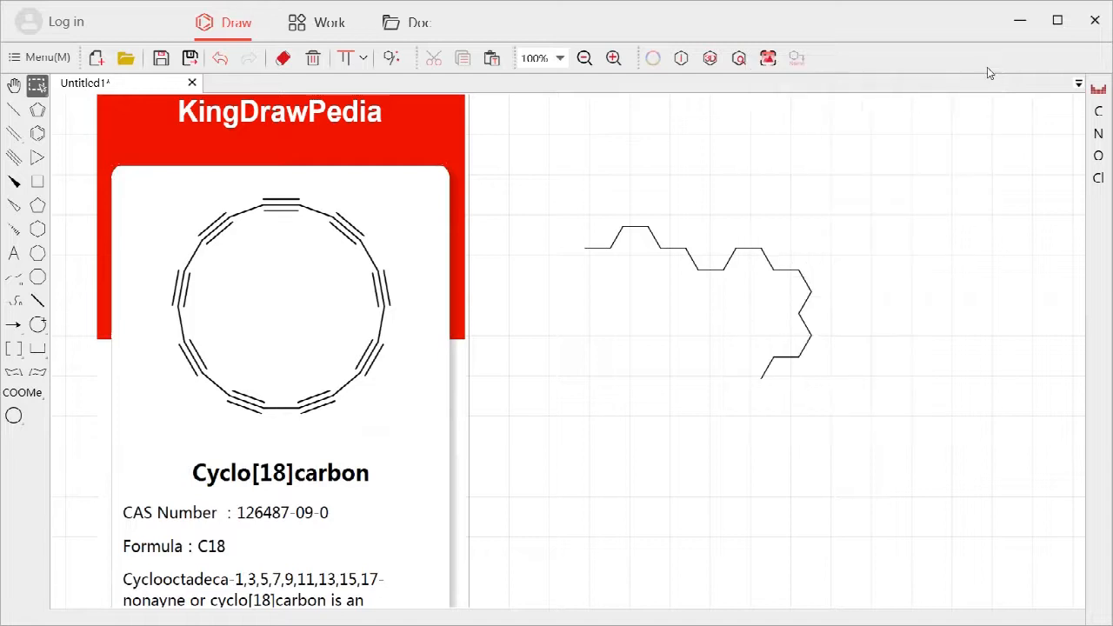
- Add a single bond at the chain's lower end, join its free end to the first atom, and clean up the ring
click(13, 108)
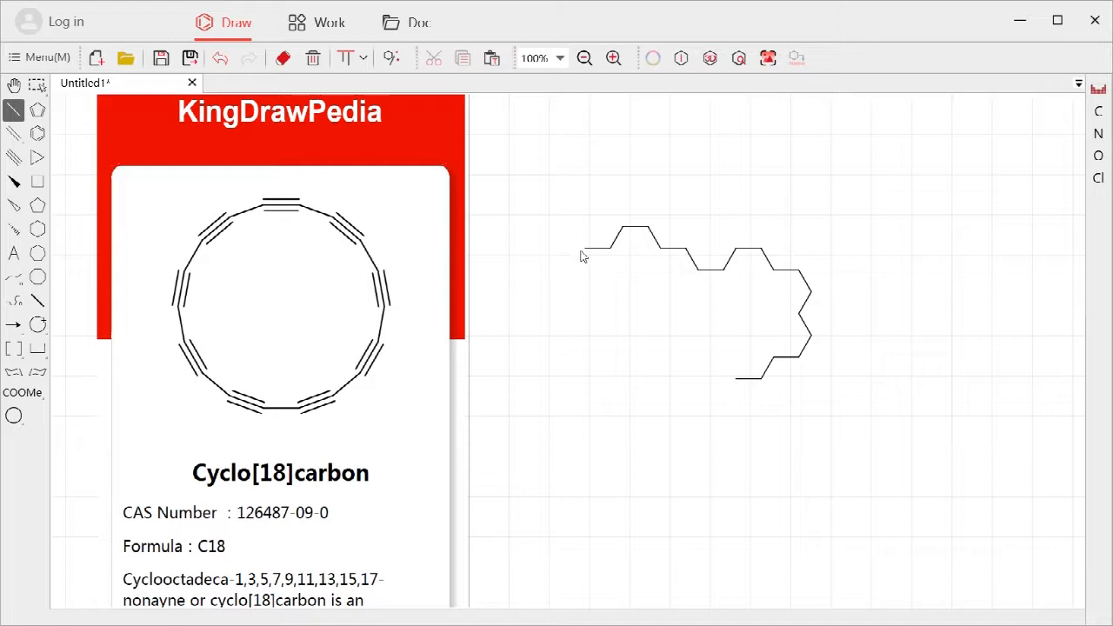
double_click(37, 86)
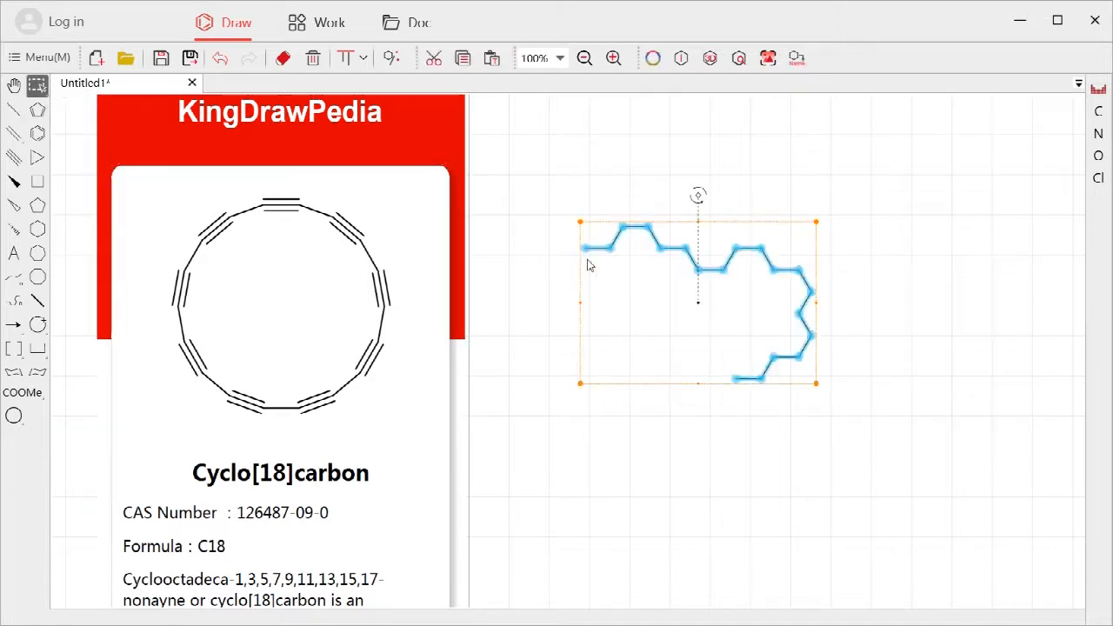
click(946, 254)
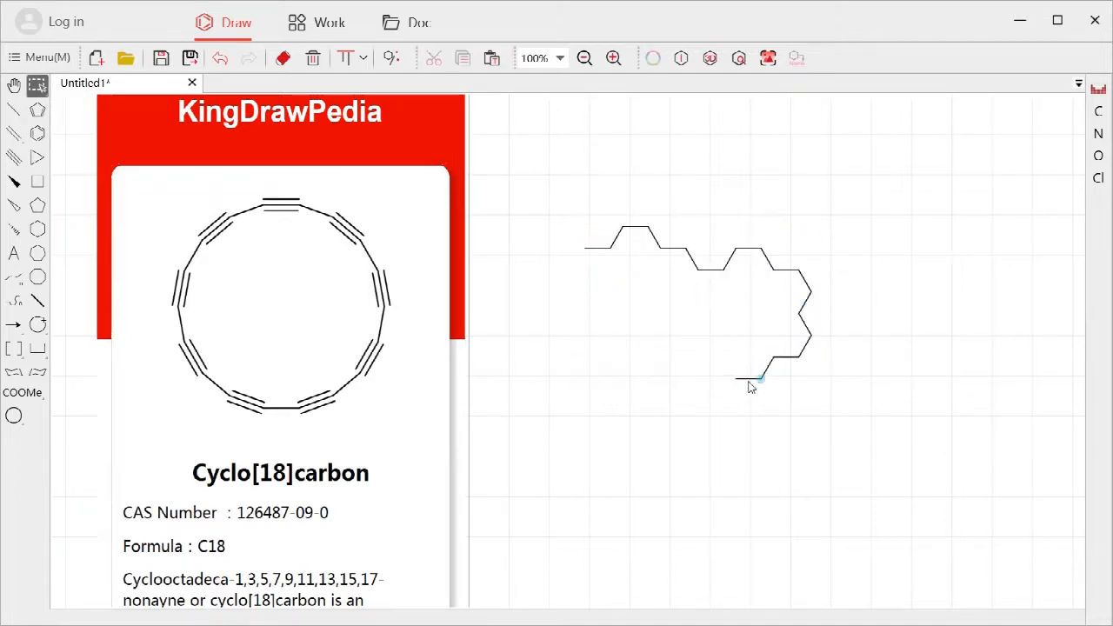
drag(740, 387, 742, 374)
drag(573, 257, 585, 251)
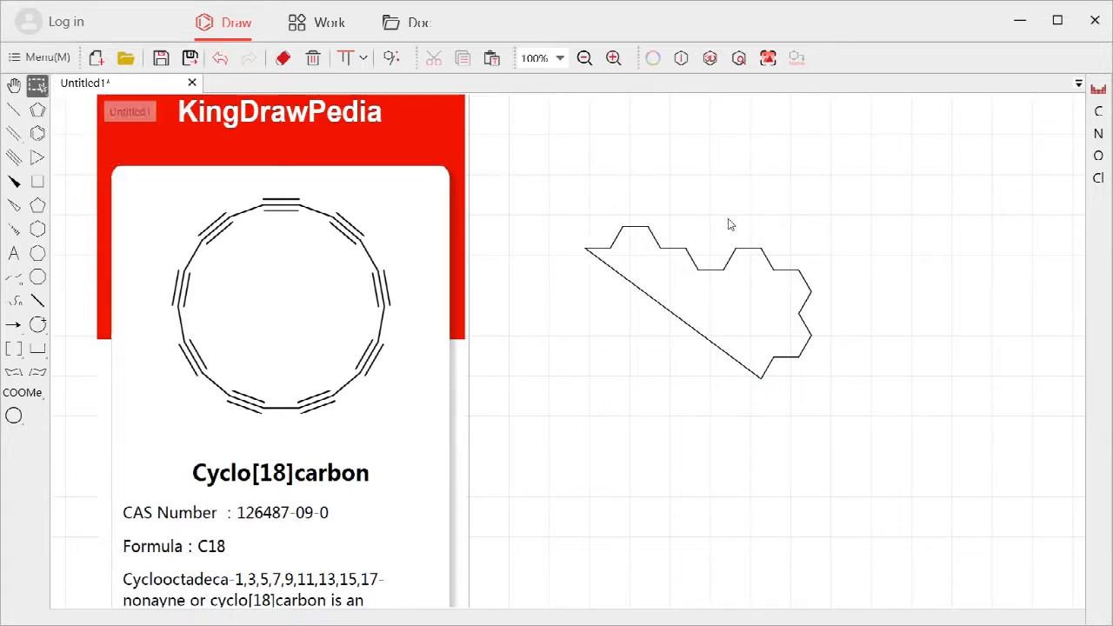
drag(589, 191, 870, 424)
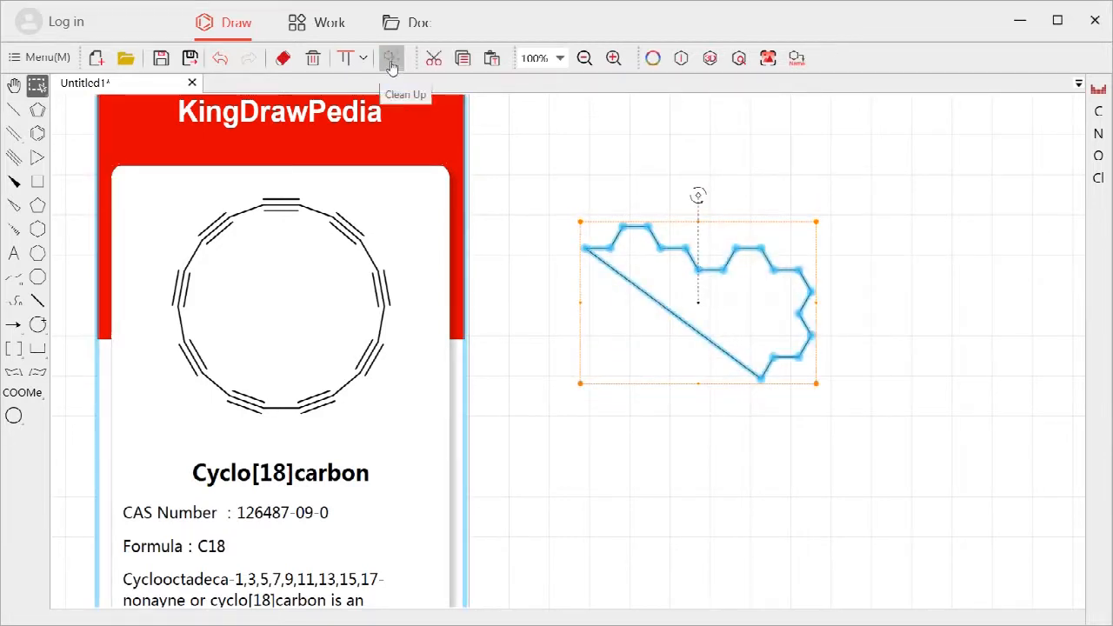
click(835, 324)
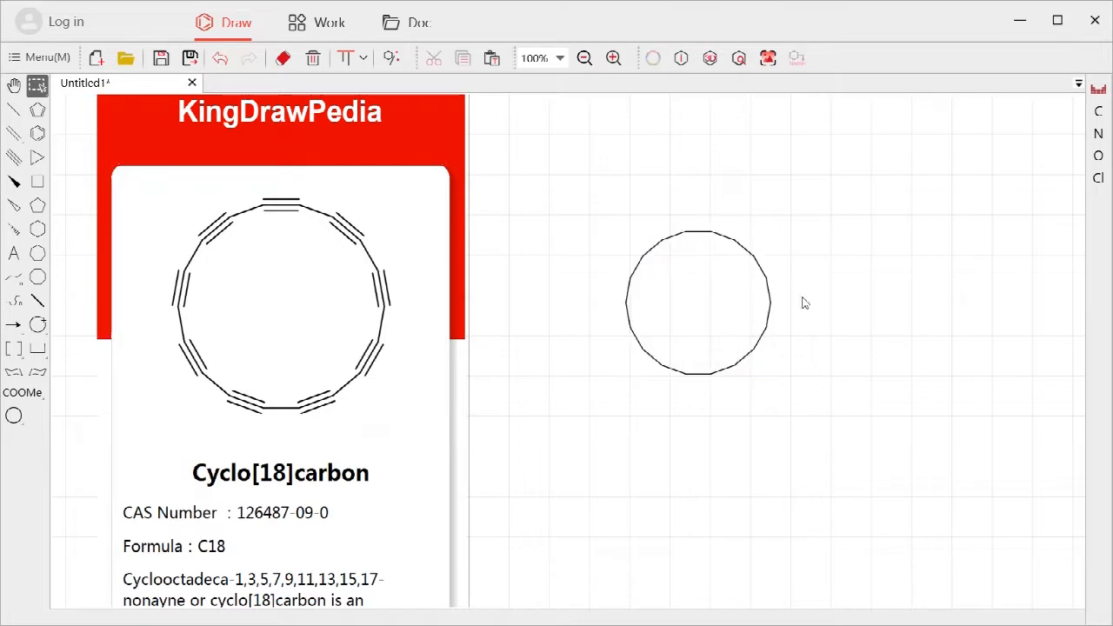
- Check the formula of the closed carbon ring in its chemical properties
click(38, 87)
drag(624, 201, 897, 435)
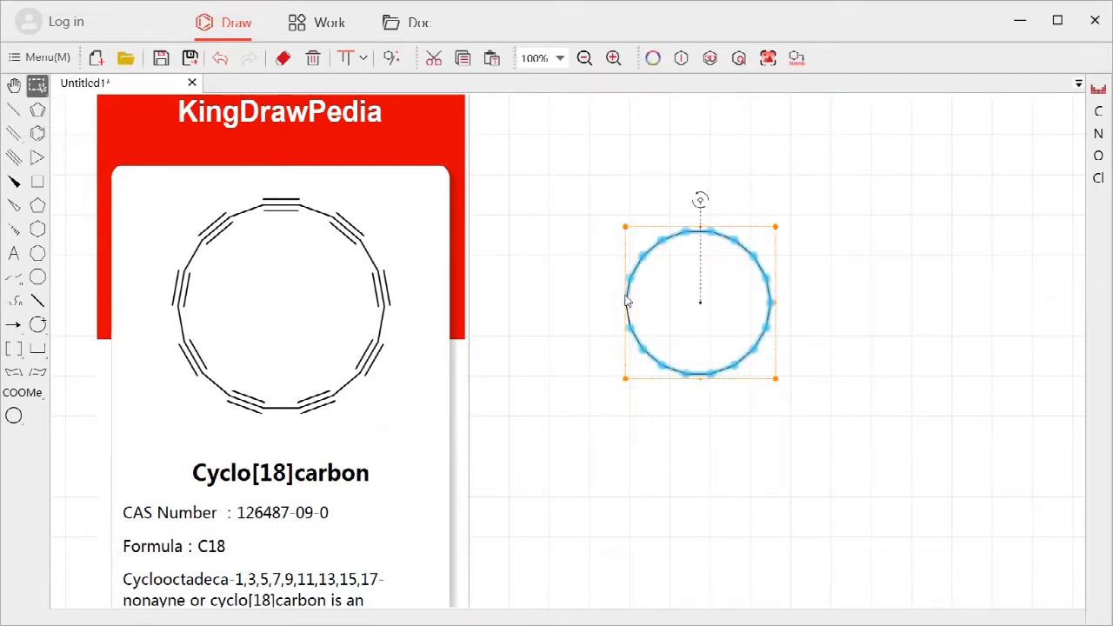
drag(628, 300, 624, 300)
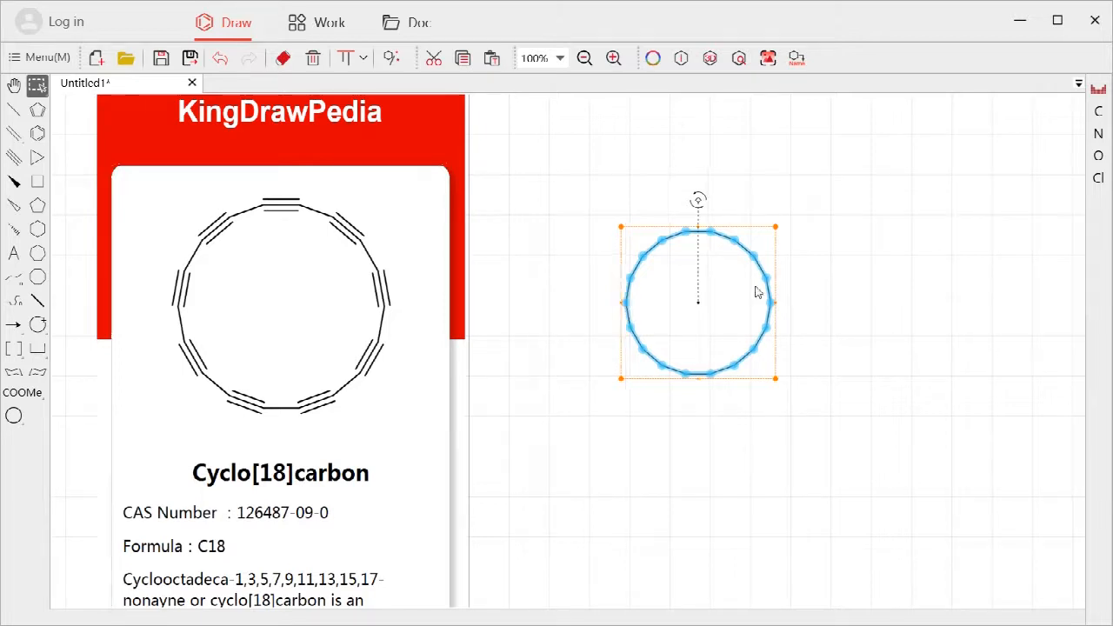
click(681, 57)
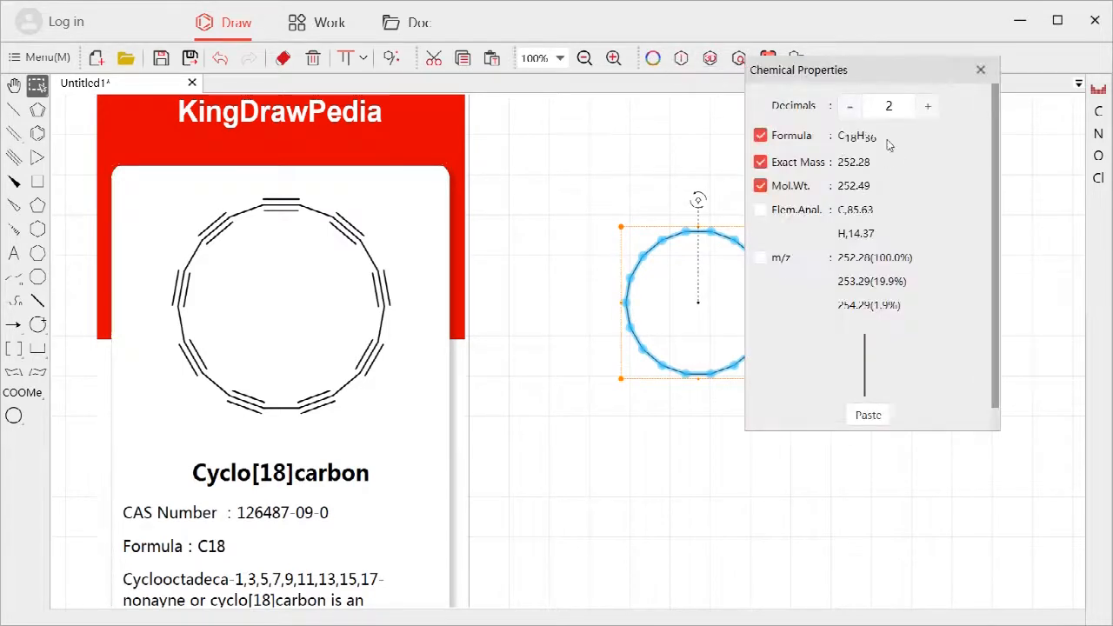
click(569, 190)
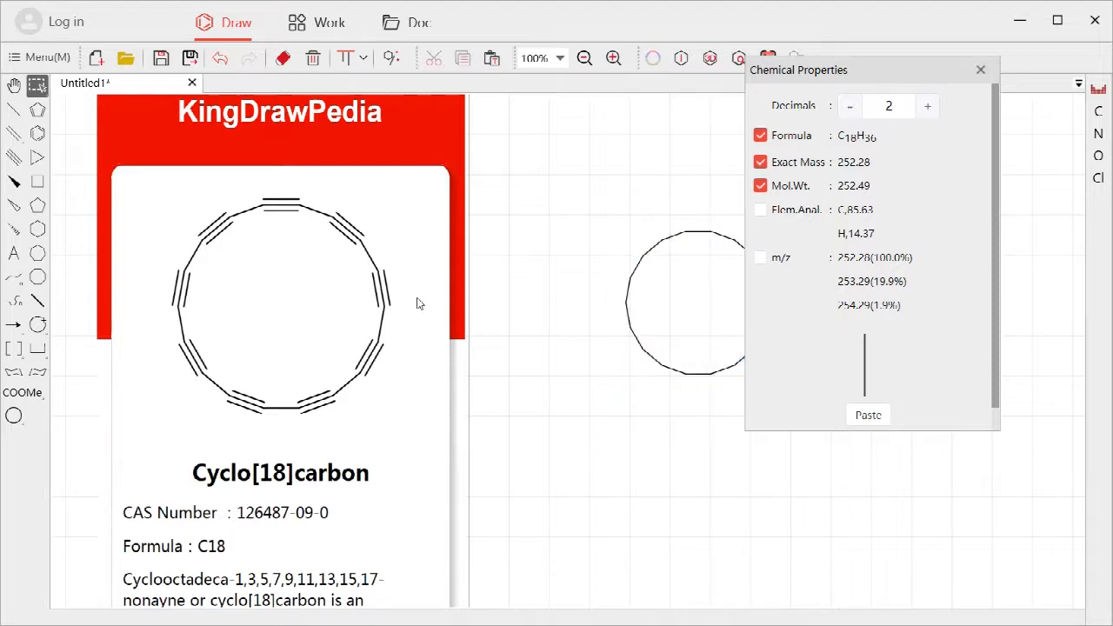
click(979, 70)
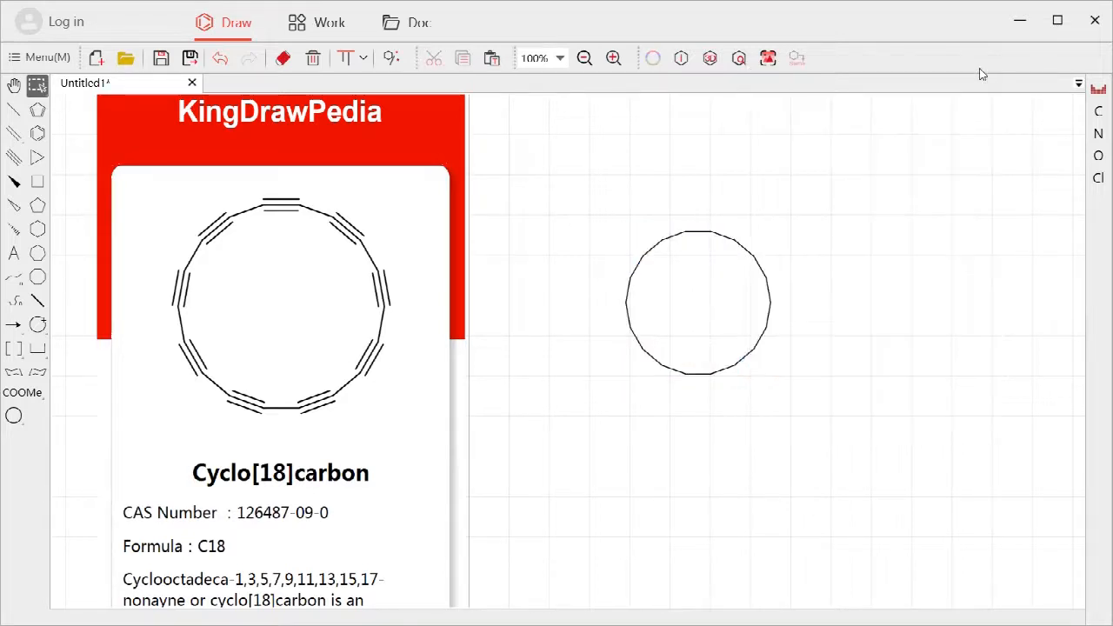
- Convert every other bond of the drawn 18-carbon ring to a triple bond, matching the nine triple bonds in the reference card
click(12, 162)
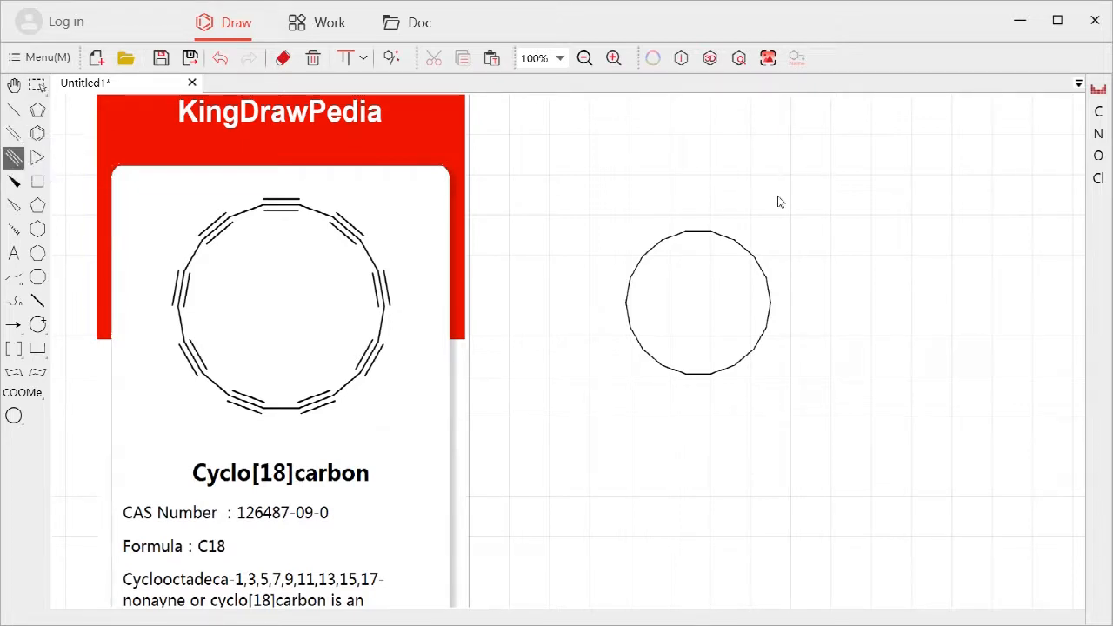
click(700, 235)
click(654, 246)
click(632, 300)
click(638, 343)
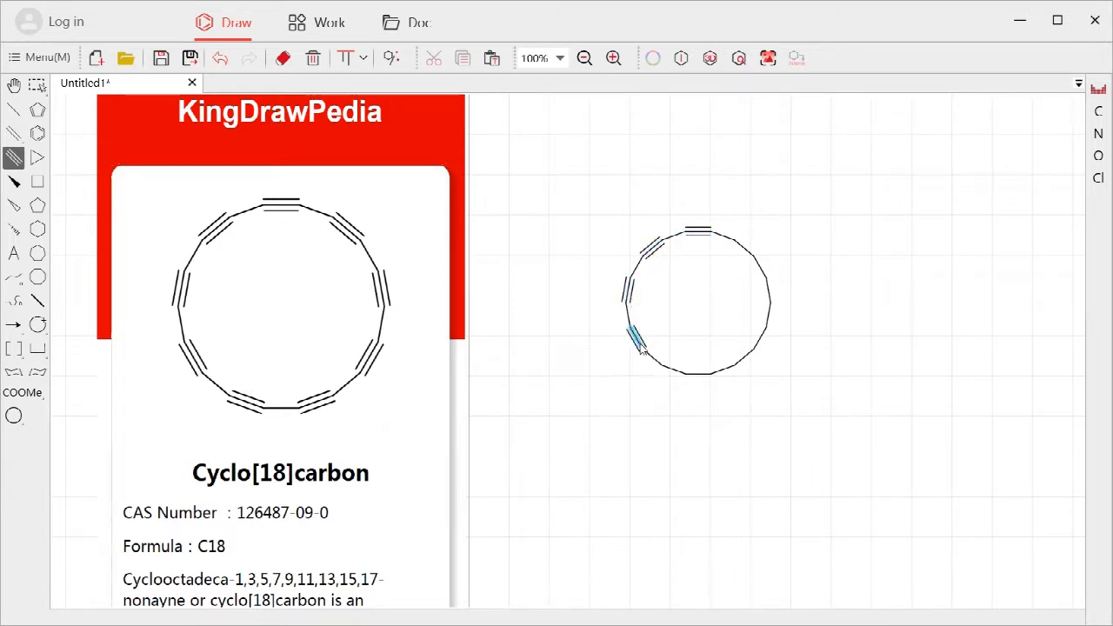
click(723, 371)
click(761, 341)
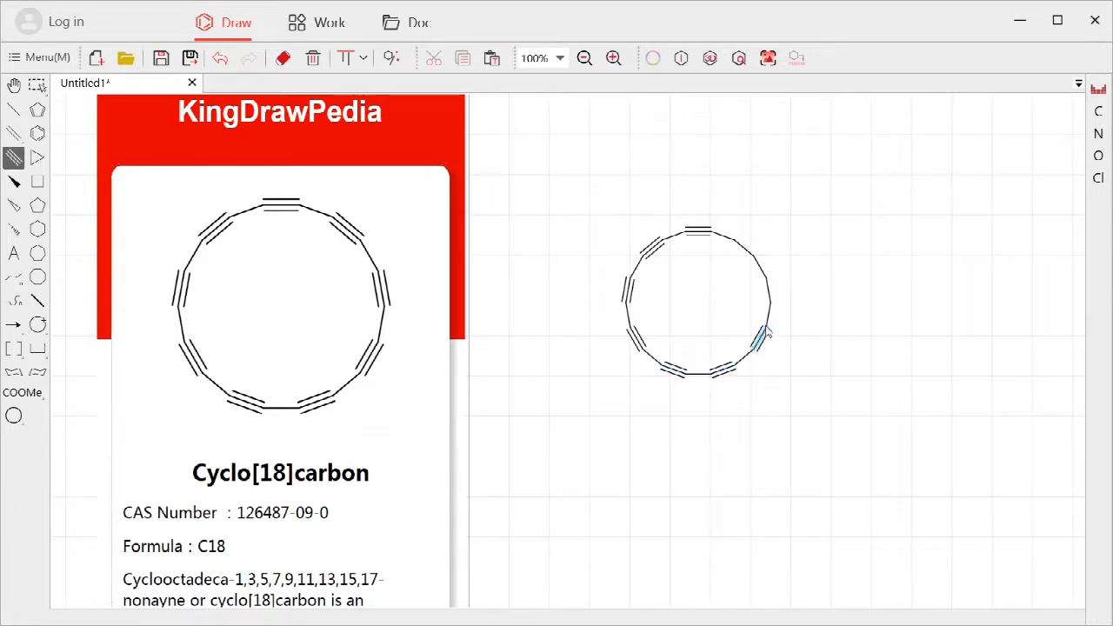
click(768, 289)
click(745, 247)
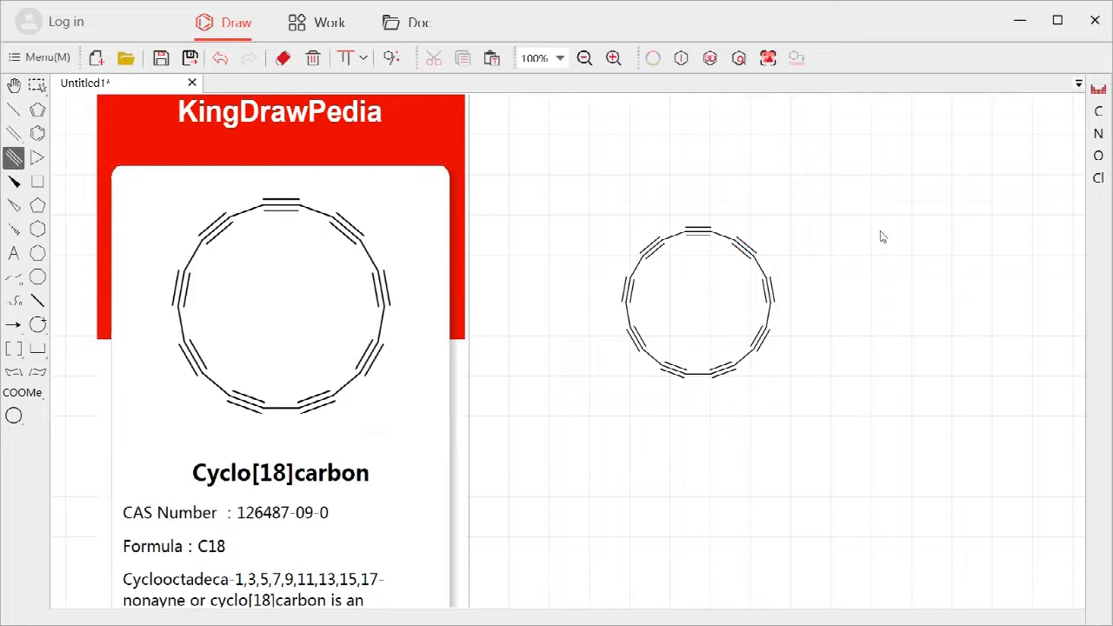
- Select the whole drawn ring and enlarge it proportionally to about twice its size
click(36, 84)
key(ctrl+a)
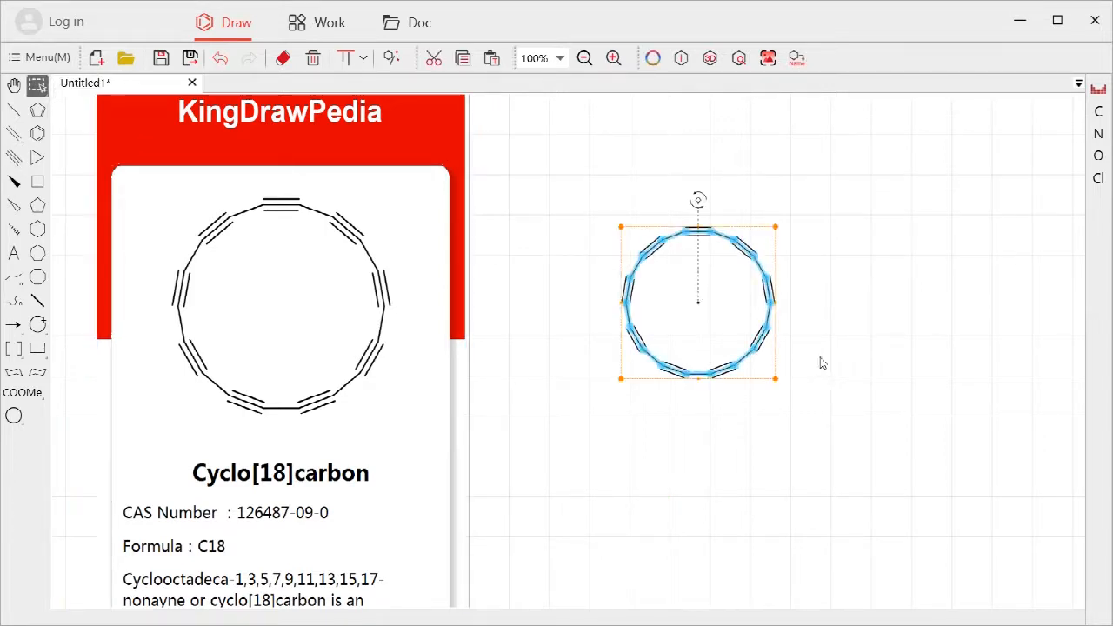
drag(774, 379, 953, 500)
click(993, 449)
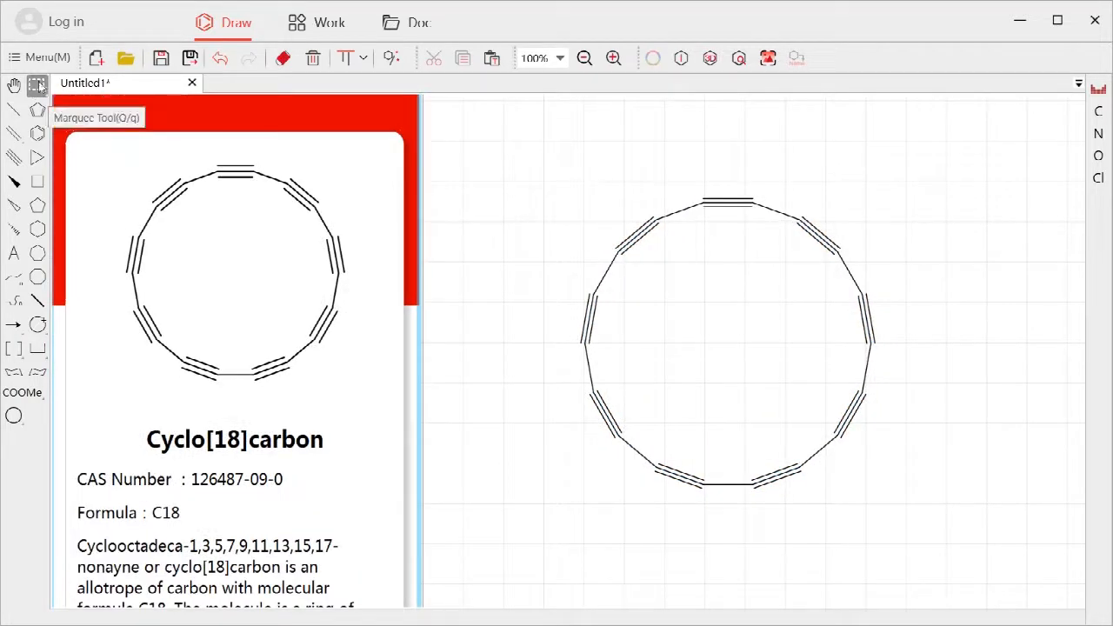
- Open the enlarged ring as a 3D model and rotate it to face the viewer as a full circle
drag(525, 137, 976, 529)
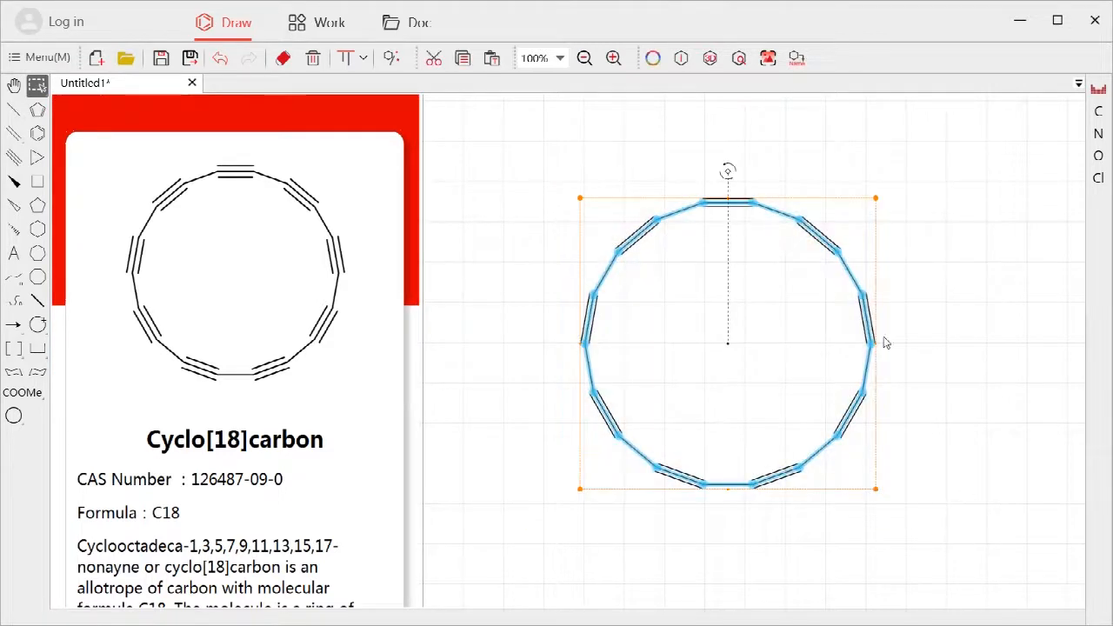
click(710, 58)
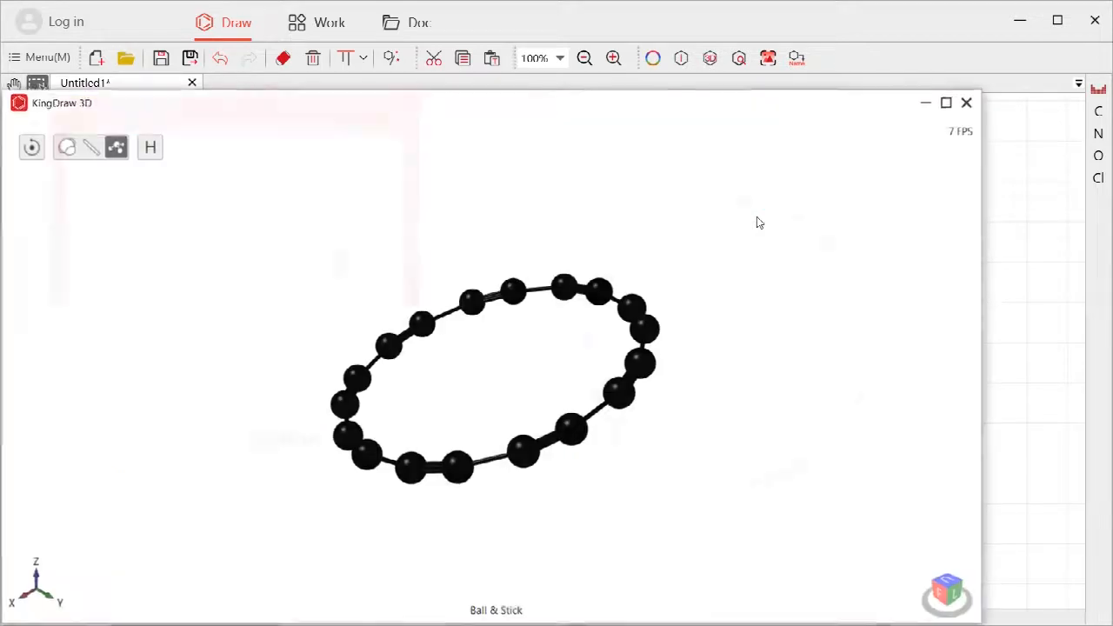
drag(507, 304, 537, 213)
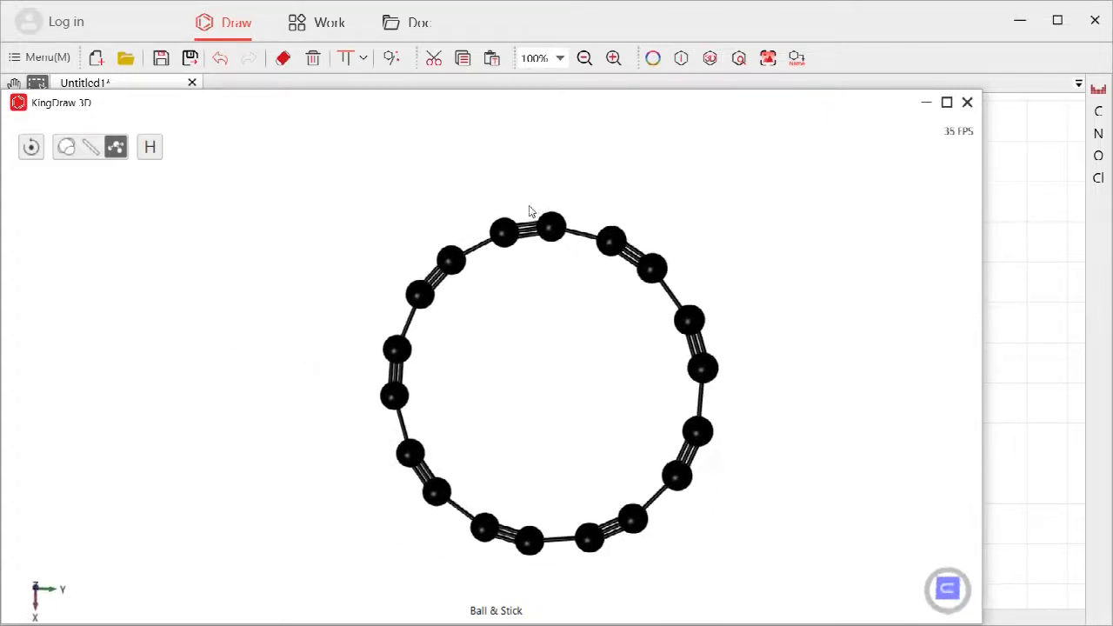
- Compare the 3D ring in the Sticks, Space Filling and Ball & Stick styles, then close the 3D view and deselect the ring
click(91, 147)
click(72, 148)
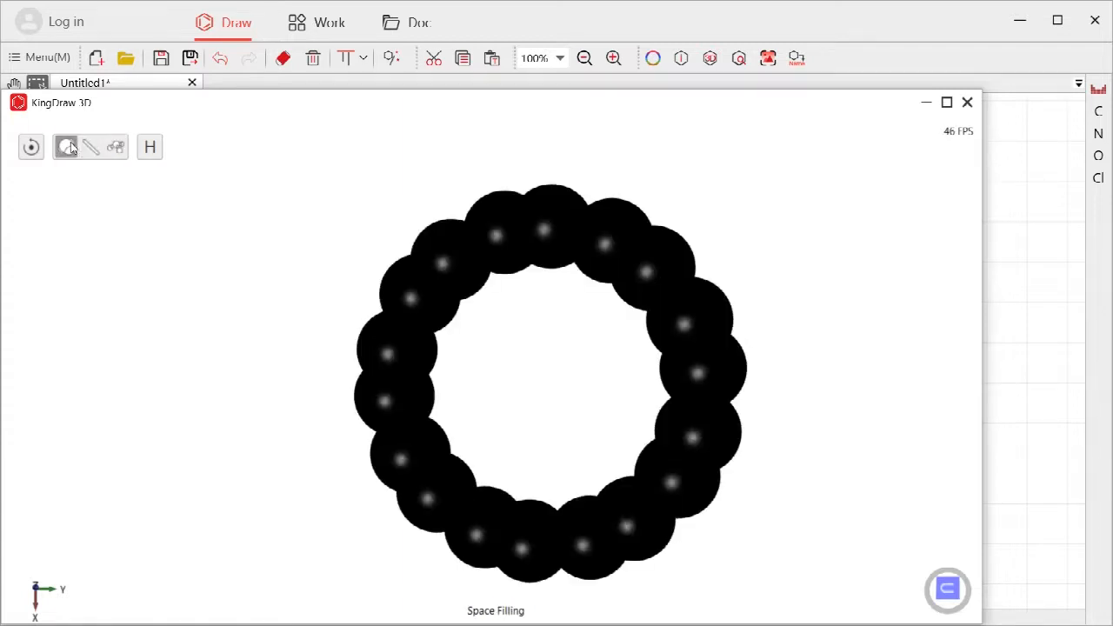
click(65, 148)
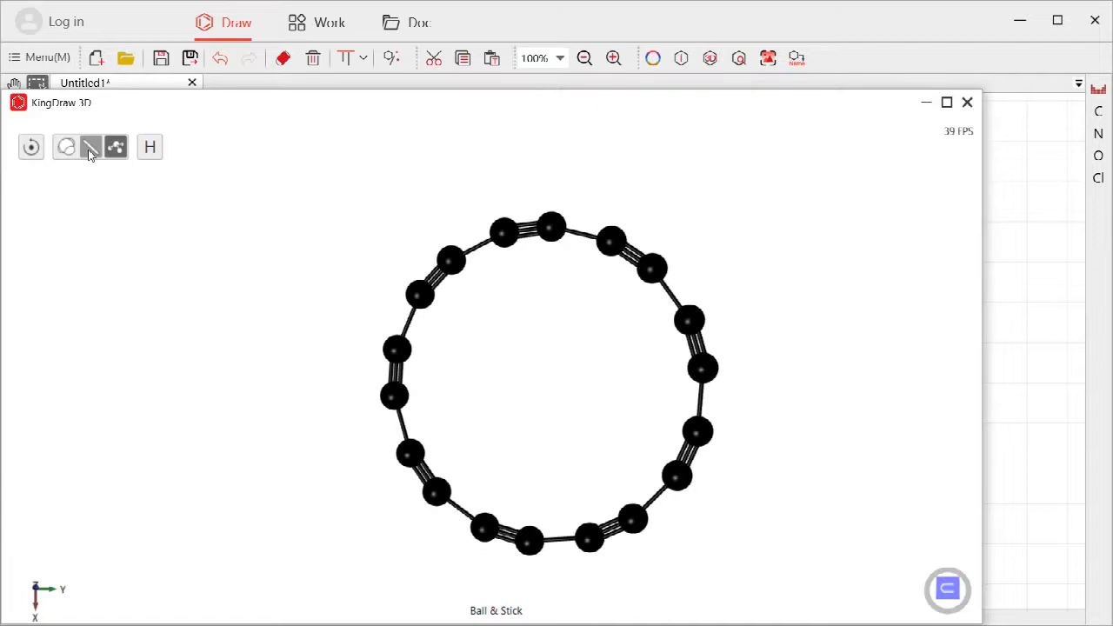
click(90, 150)
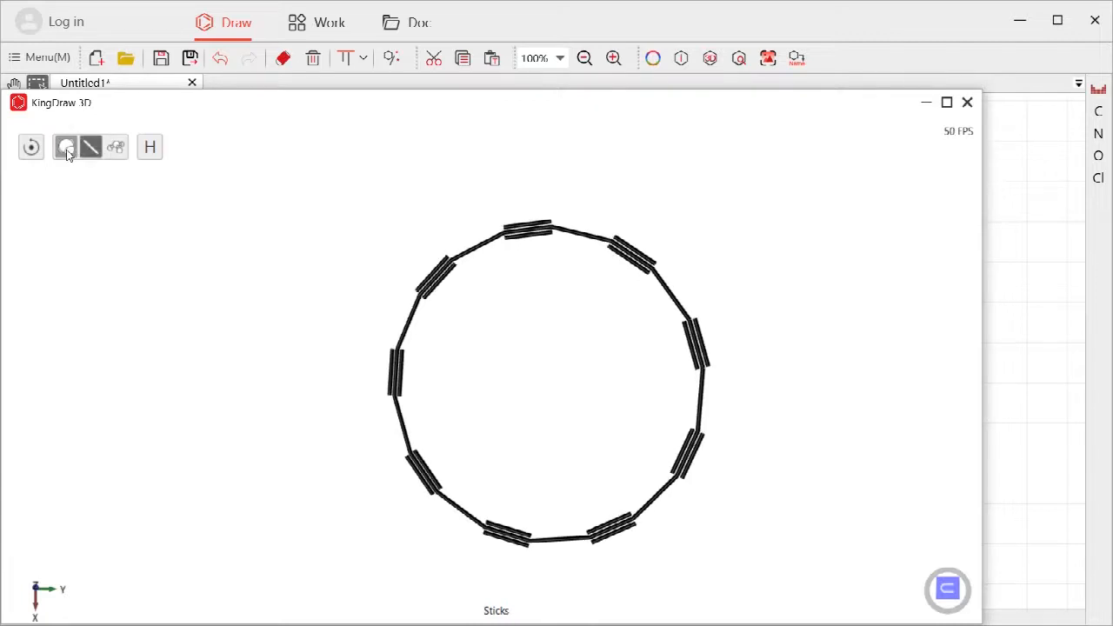
click(67, 149)
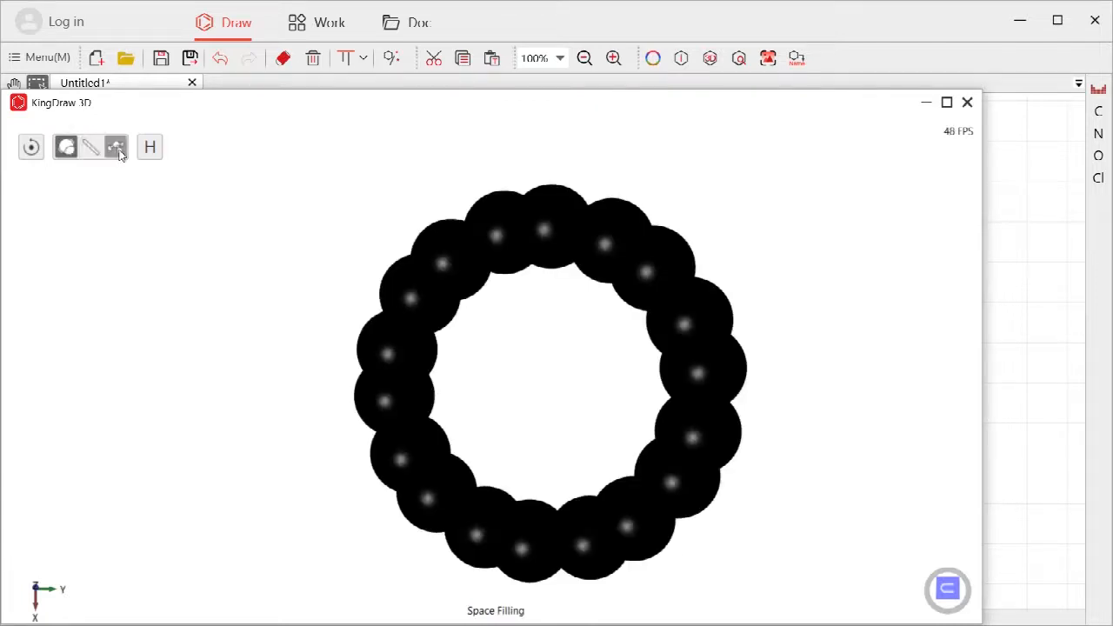
click(966, 106)
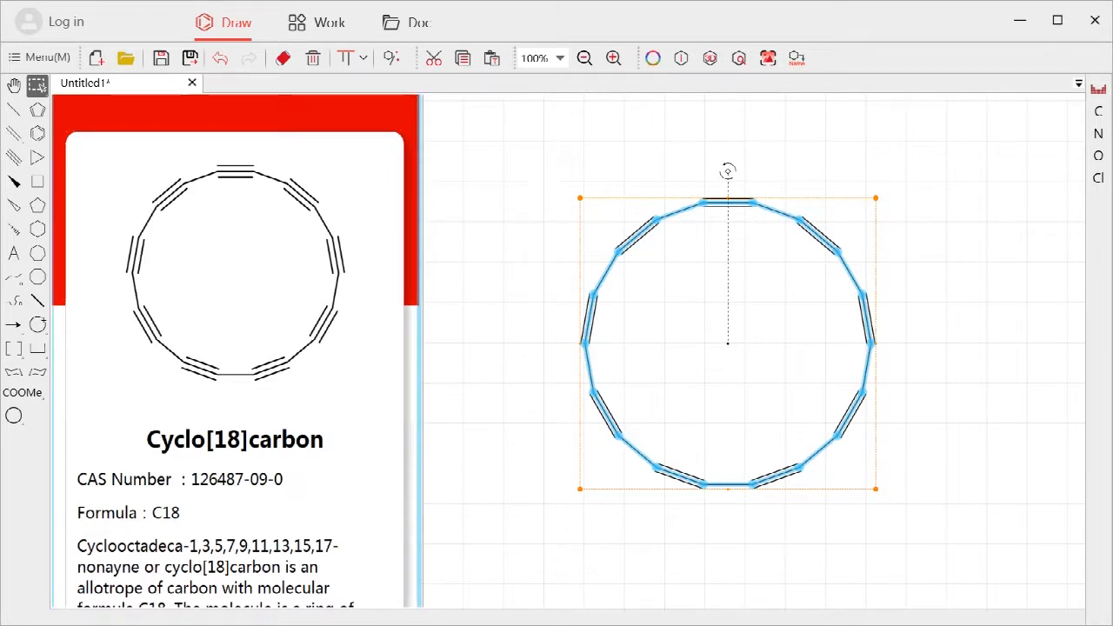
click(944, 237)
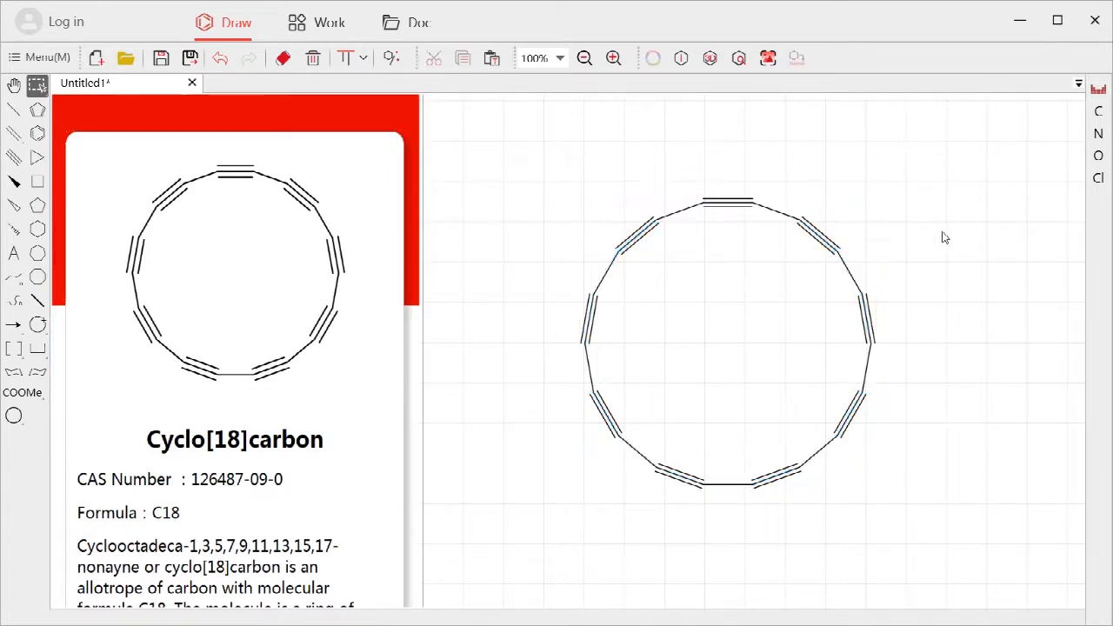